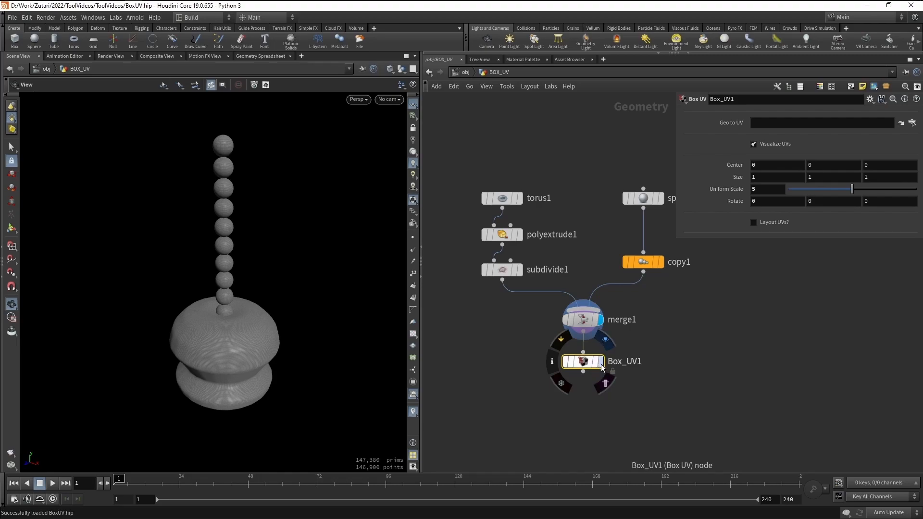
Display Box_UV1's result and orbit the merged torus and spheres to inspect the checker UVs
{"action": "left_click", "coordinate": [601, 362]}
{"action": "left_click_drag", "start_coordinate": [251, 342], "coordinate": [245, 275]}
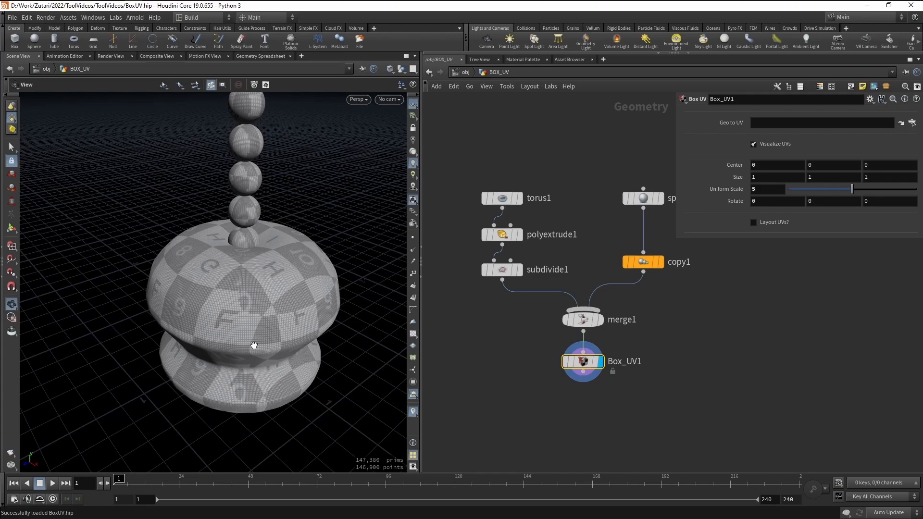
{"action": "left_click_drag", "start_coordinate": [239, 385], "coordinate": [279, 258]}
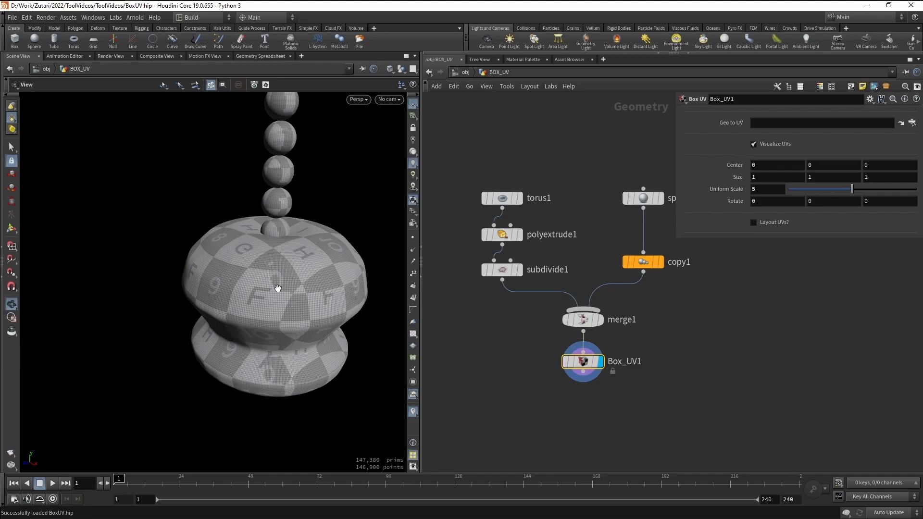
{"action": "left_click_drag", "start_coordinate": [258, 295], "coordinate": [239, 339]}
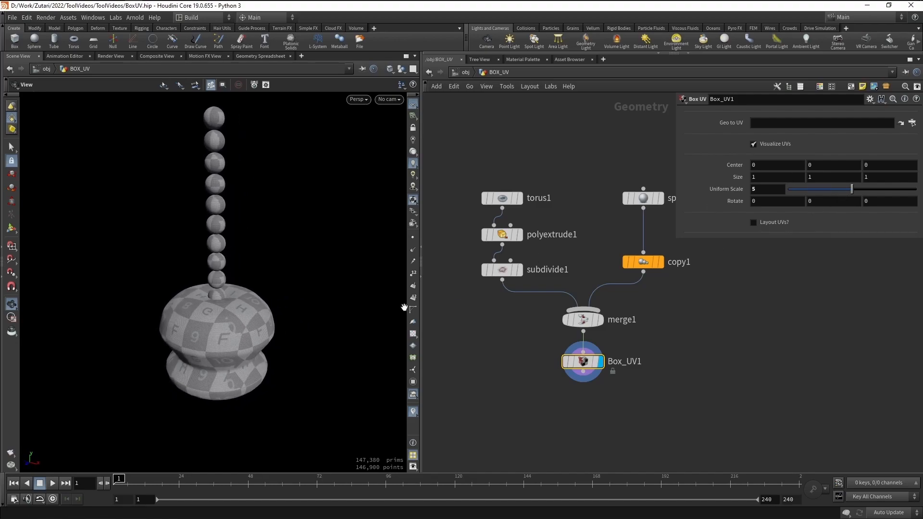
{"action": "scroll", "coordinate": [282, 313], "scroll_direction": "up", "scroll_amount": 5}
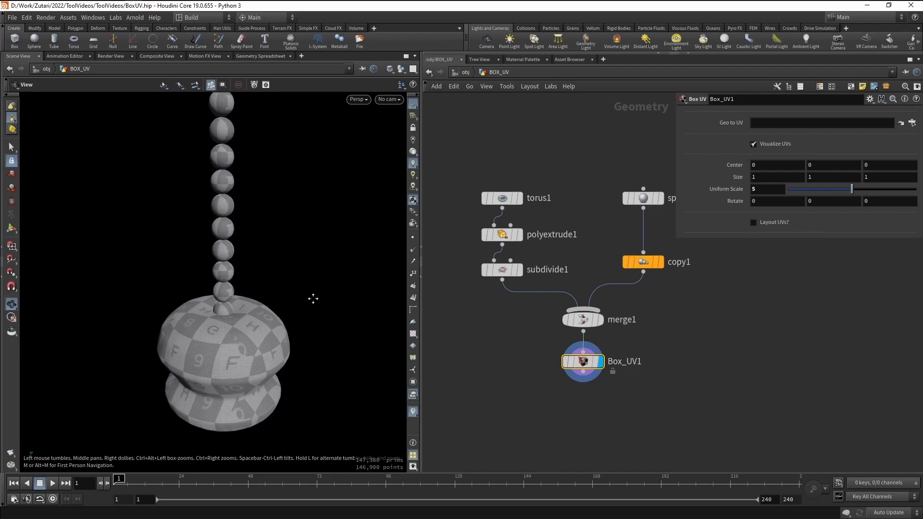
{"action": "middle_click_drag", "start_coordinate": [313, 299], "coordinate": [314, 303]}
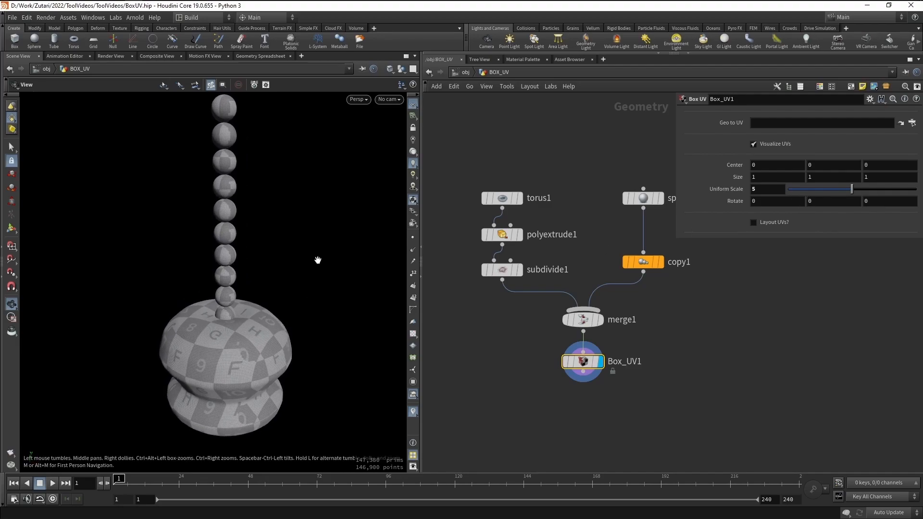
Switch the viewport to UV View and enable Layout UVs on Box_UV1 to pack its islands
{"action": "key", "text": "space+5"}
{"action": "scroll", "coordinate": [292, 325], "scroll_direction": "down", "scroll_amount": 4}
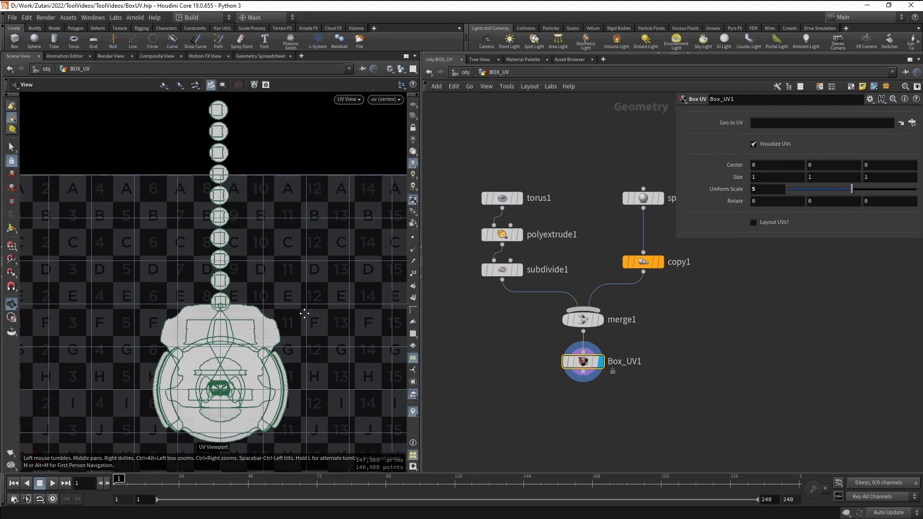
{"action": "scroll", "coordinate": [312, 301], "scroll_direction": "down", "scroll_amount": 5}
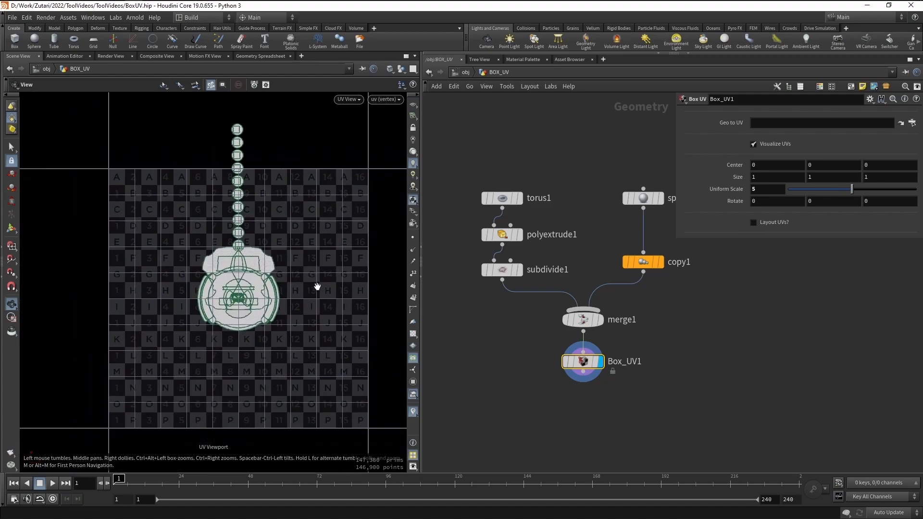
{"action": "left_click", "coordinate": [752, 222]}
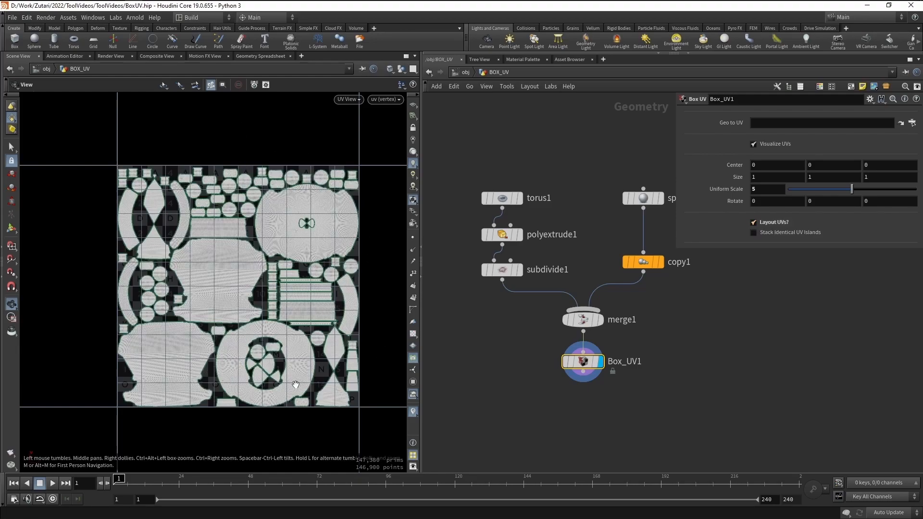
{"action": "scroll", "coordinate": [263, 283], "scroll_direction": "up", "scroll_amount": 2}
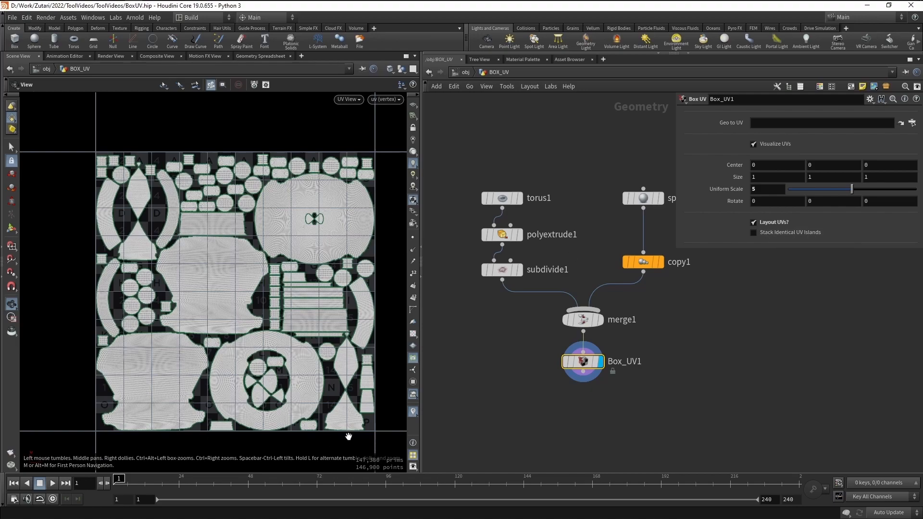
Enable Stack Identical UV Islands, then return to Perspective and orbit the checker-textured model
{"action": "left_click", "coordinate": [762, 232]}
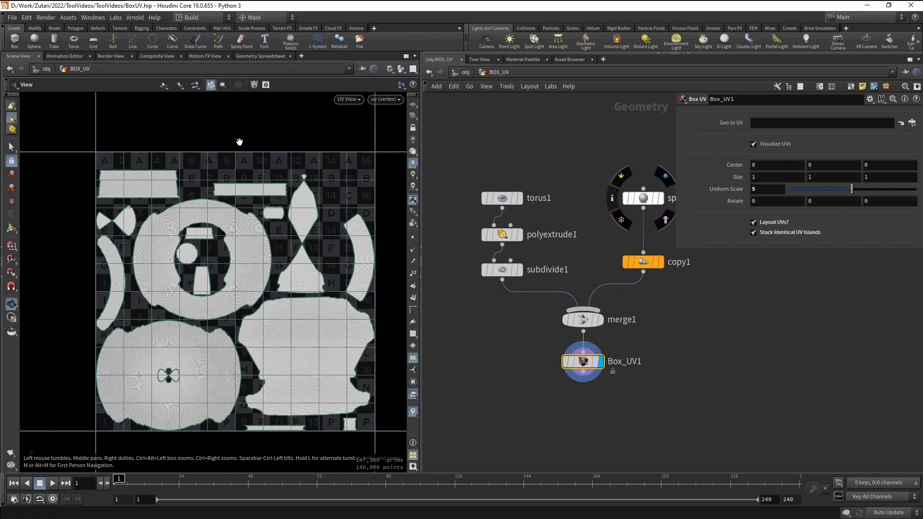
{"action": "key", "text": "space+1"}
{"action": "left_click_drag", "start_coordinate": [251, 202], "coordinate": [271, 180]}
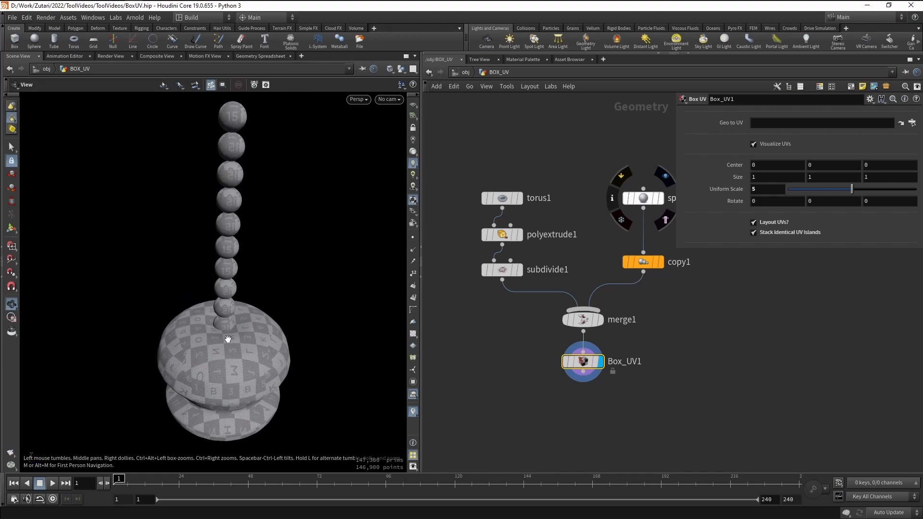
{"action": "left_click_drag", "start_coordinate": [249, 247], "coordinate": [264, 270]}
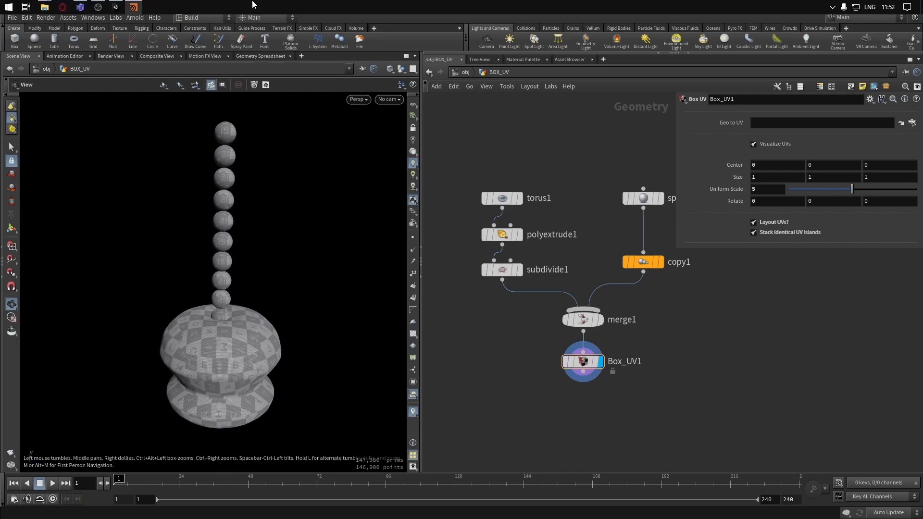
Open the HDAs folder in Unity's Project pane, then bring up the ToolVideos Explorer window
{"action": "left_click", "coordinate": [115, 7]}
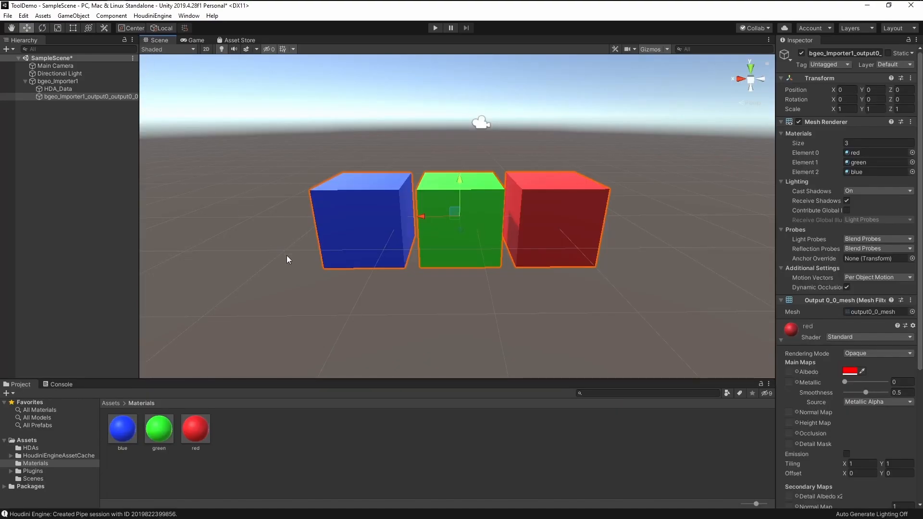
{"action": "left_click", "coordinate": [82, 283]}
{"action": "left_click", "coordinate": [60, 82]}
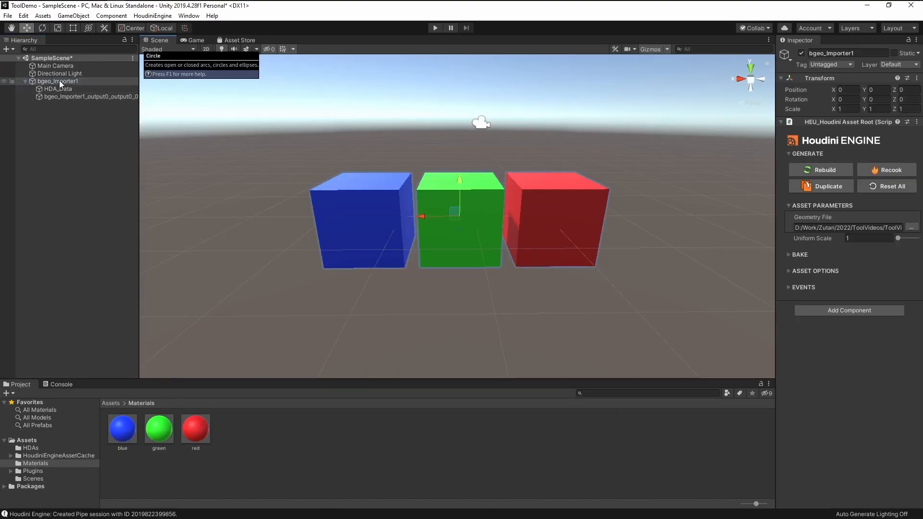
{"action": "left_click", "coordinate": [48, 273]}
{"action": "left_click", "coordinate": [31, 449]}
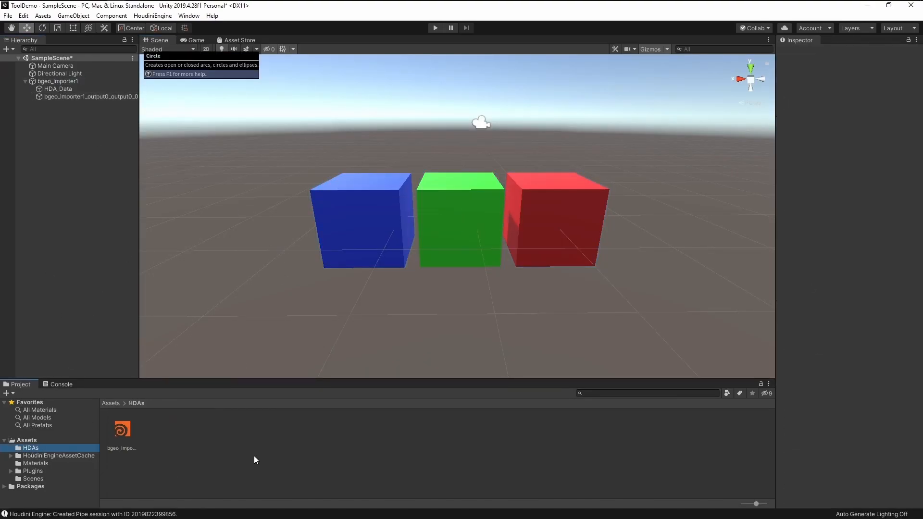
{"action": "key", "text": "alt+Tab"}
{"action": "key", "text": "Tab"}
{"action": "key", "text": "Tab"}
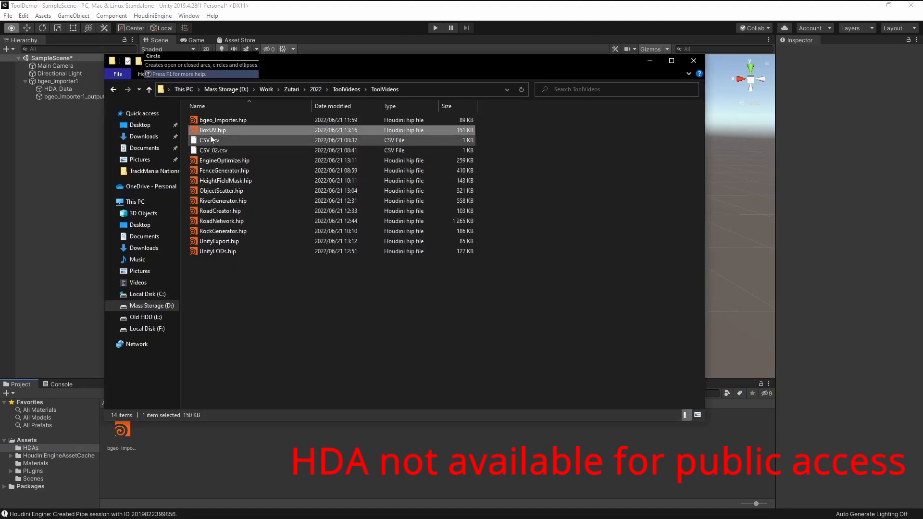
Drag Box_UV.hda from the otls Explorer folder into Unity's HDAs folder
{"action": "key", "text": "alt+Tab"}
{"action": "key", "text": "Tab"}
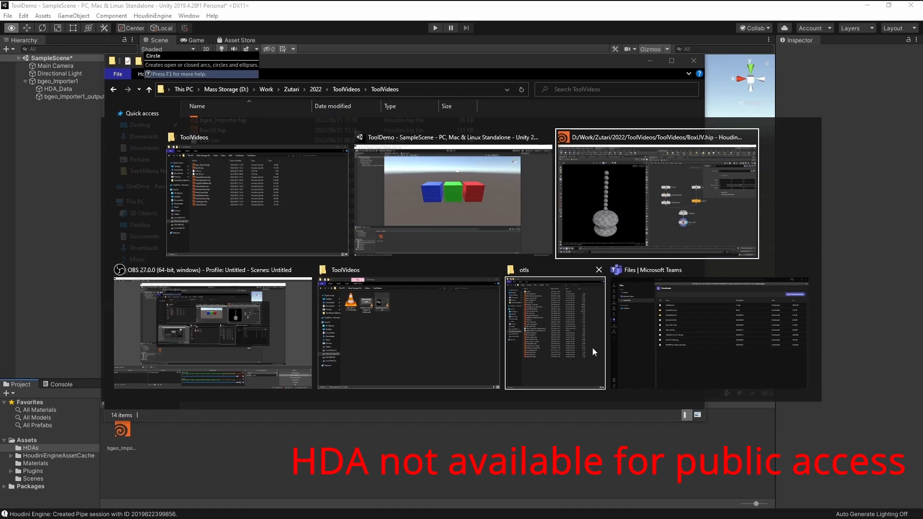
{"action": "left_click", "coordinate": [555, 331]}
{"action": "left_click", "coordinate": [269, 459]}
{"action": "key", "text": "alt+Tab"}
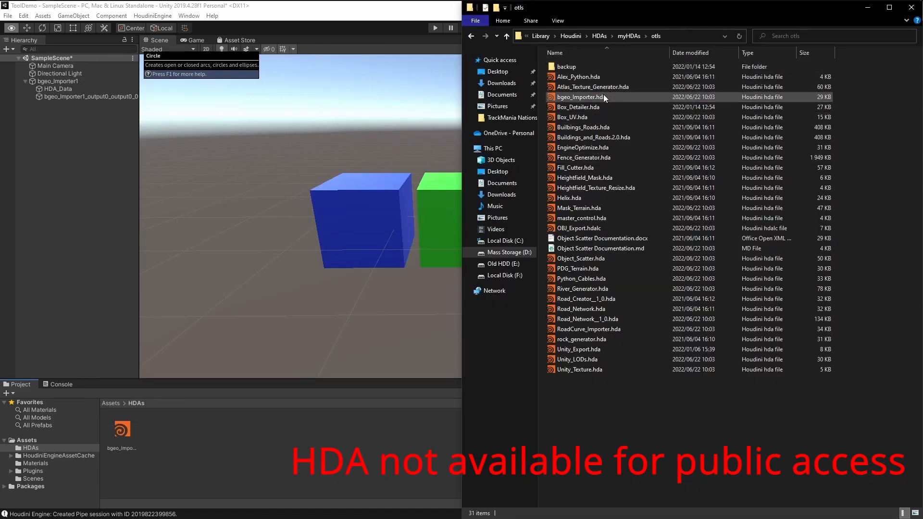
{"action": "left_click", "coordinate": [596, 118]}
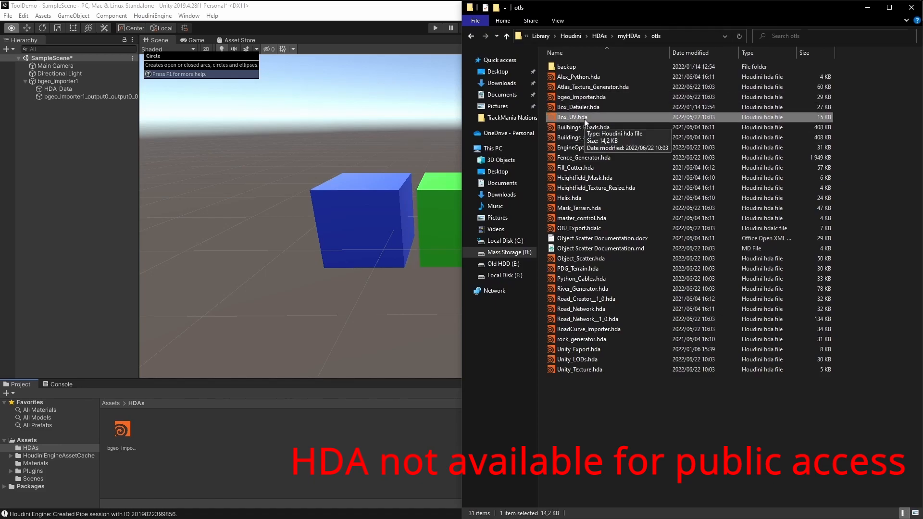
{"action": "left_click_drag", "start_coordinate": [577, 119], "coordinate": [178, 459]}
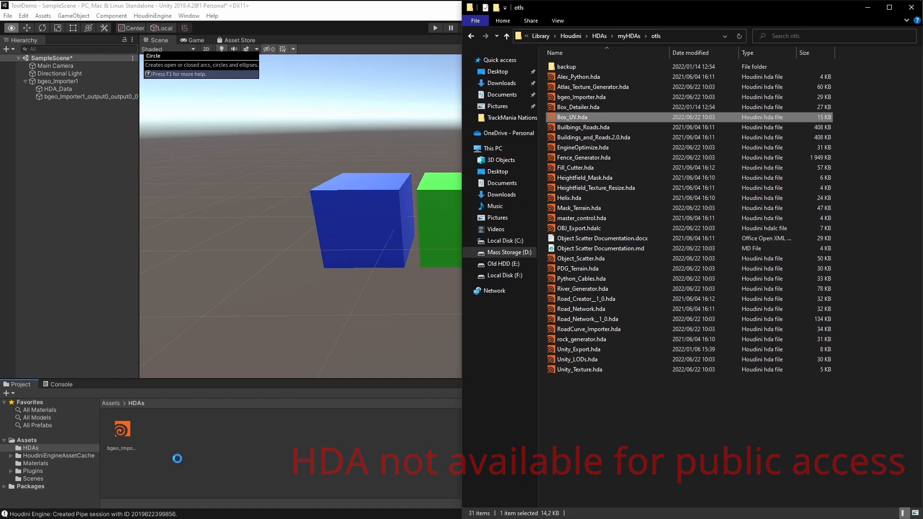
{"action": "left_click", "coordinate": [279, 465]}
Place the Box_UV asset in the scene and add an input slot to it
{"action": "left_click_drag", "start_coordinate": [157, 434], "coordinate": [87, 158]}
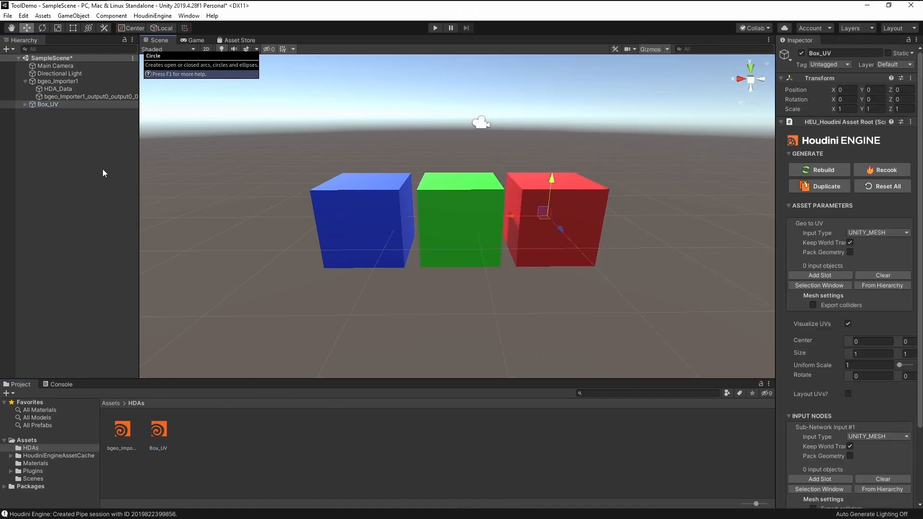
{"action": "left_click_drag", "start_coordinate": [529, 257], "coordinate": [523, 276], "text": "alt"}
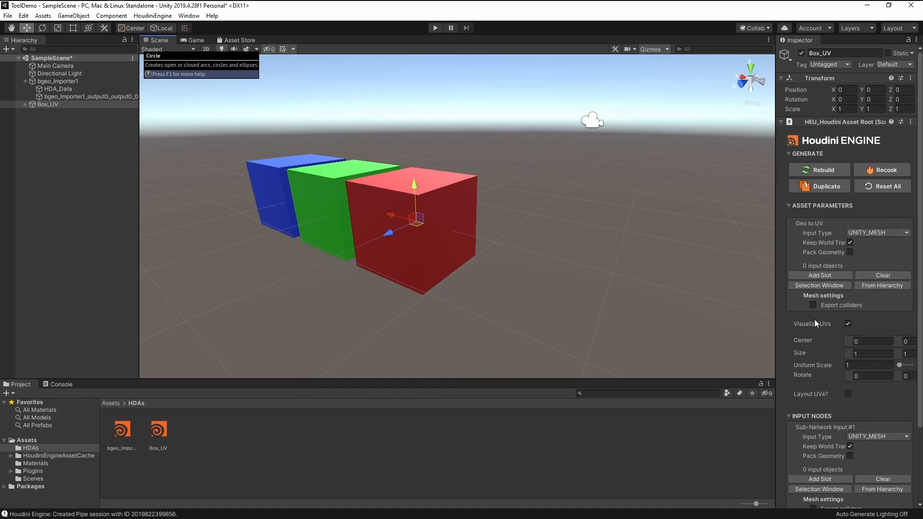
{"action": "left_click_drag", "start_coordinate": [776, 319], "coordinate": [715, 320]}
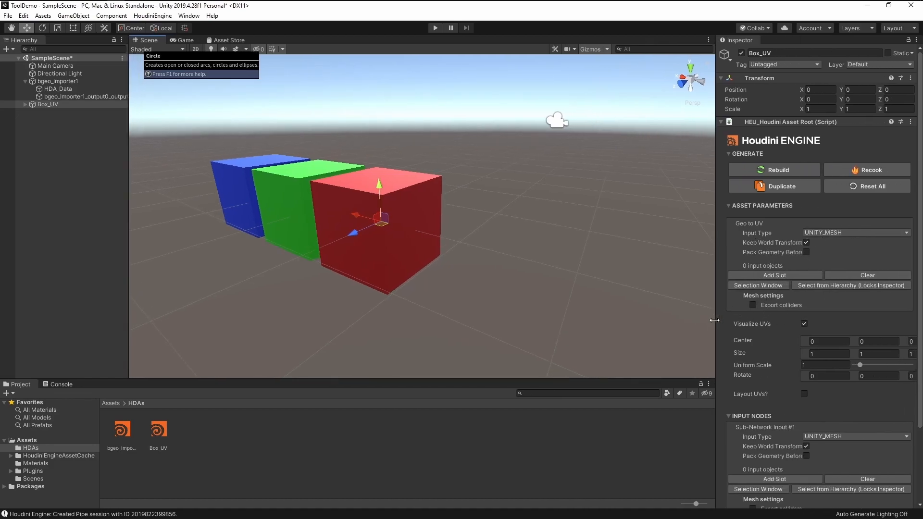
{"action": "left_click", "coordinate": [786, 276]}
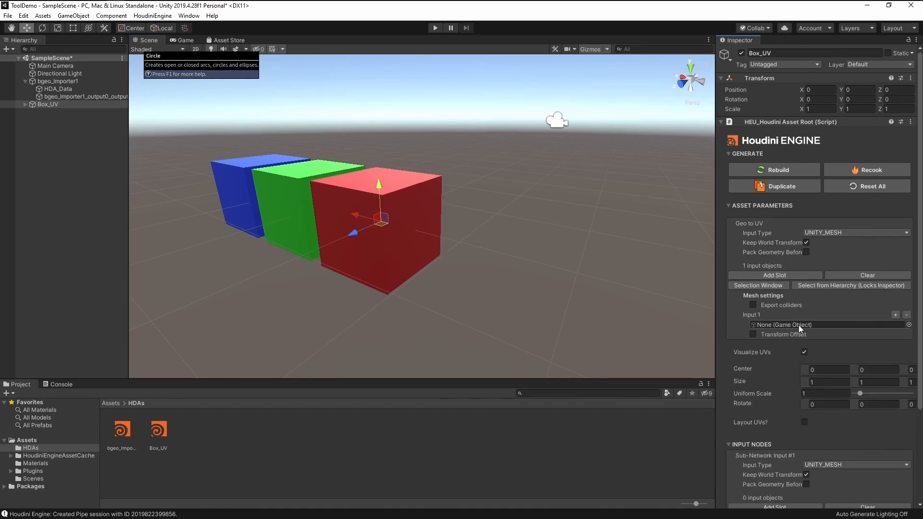
Connect bgeo_Importer1_output0 to Box_UV's Input 1 and turn on Visualize UVs
{"action": "left_click", "coordinate": [54, 82]}
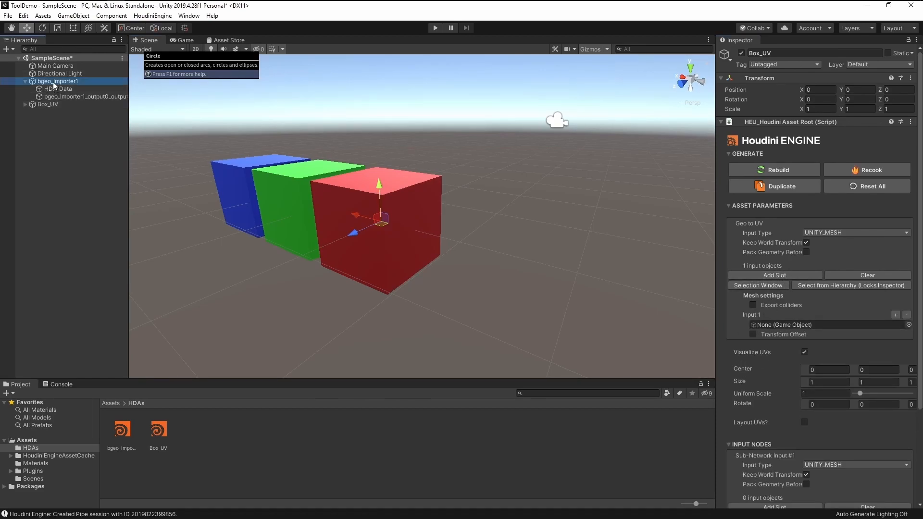
{"action": "left_click", "coordinate": [65, 98]}
{"action": "left_click", "coordinate": [59, 106]}
{"action": "left_click", "coordinate": [57, 97]}
{"action": "mouse_move", "coordinate": [57, 97]}
{"action": "left_mouse_down"}
{"action": "mouse_move", "coordinate": [647, 283]}
{"action": "mouse_move", "coordinate": [766, 310]}
{"action": "mouse_move", "coordinate": [776, 325]}
{"action": "left_mouse_up"}
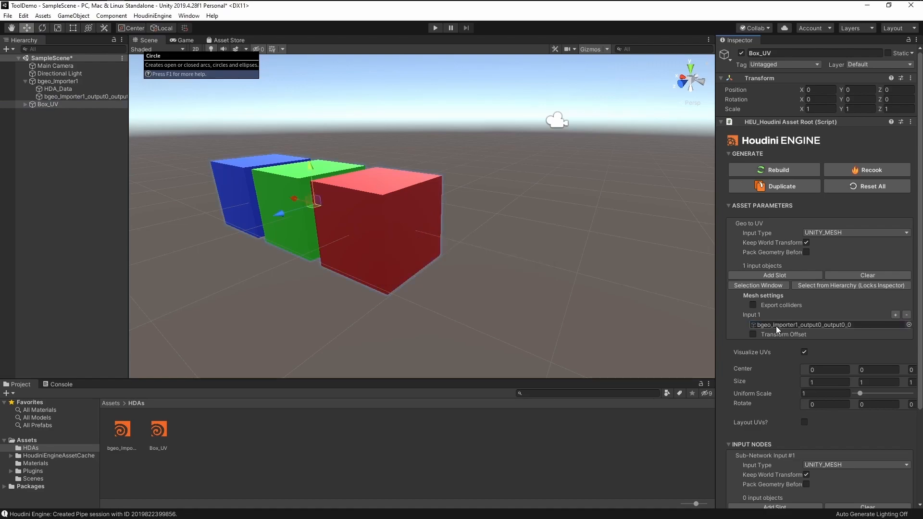
{"action": "left_click", "coordinate": [803, 352]}
{"action": "left_click_drag", "start_coordinate": [366, 243], "coordinate": [457, 231], "text": "alt"}
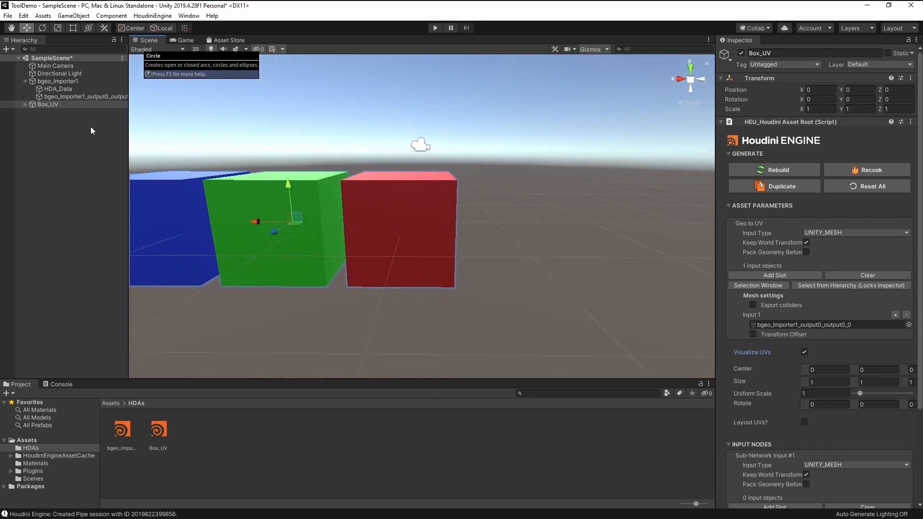
Delete the bgeo_Importer1 object from the Hierarchy, leaving the cubes shown through Box_UV
{"action": "left_click", "coordinate": [61, 82]}
{"action": "left_click", "coordinate": [69, 97]}
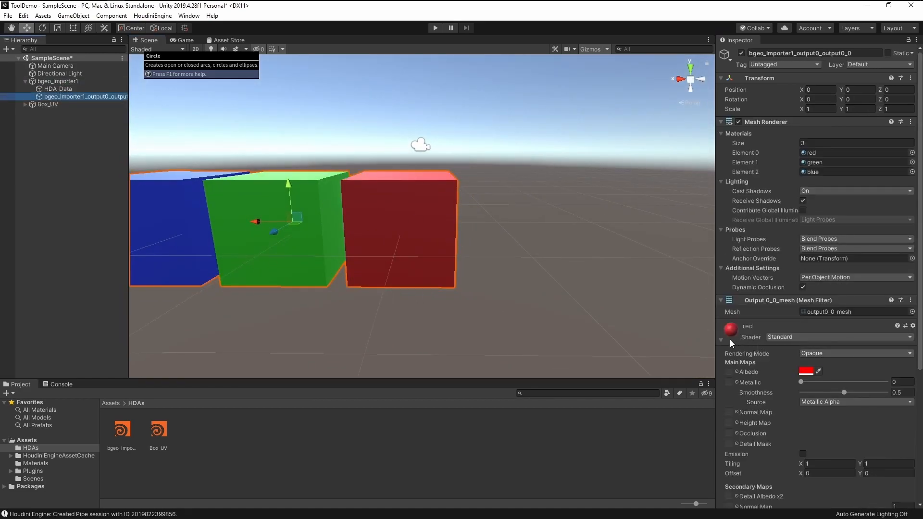
{"action": "left_click_drag", "start_coordinate": [289, 223], "coordinate": [475, 225], "text": "alt"}
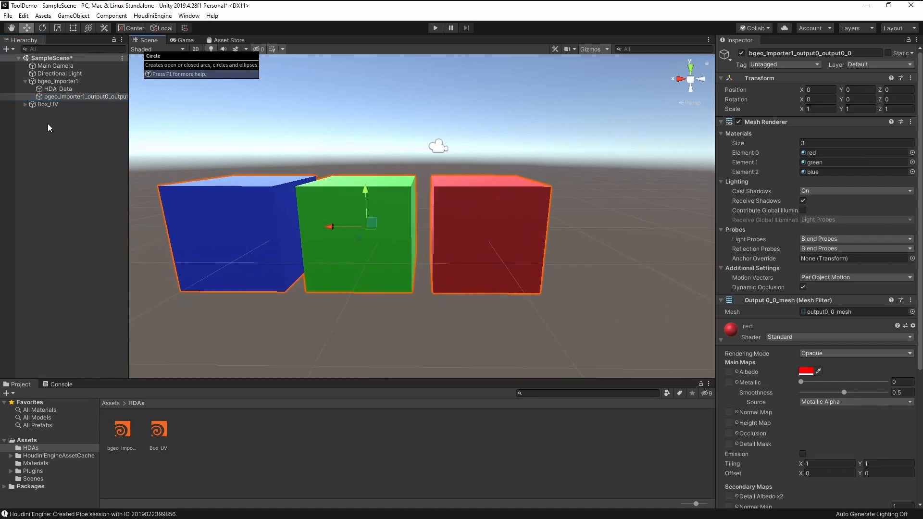
{"action": "left_click", "coordinate": [62, 82]}
{"action": "key", "text": "Delete"}
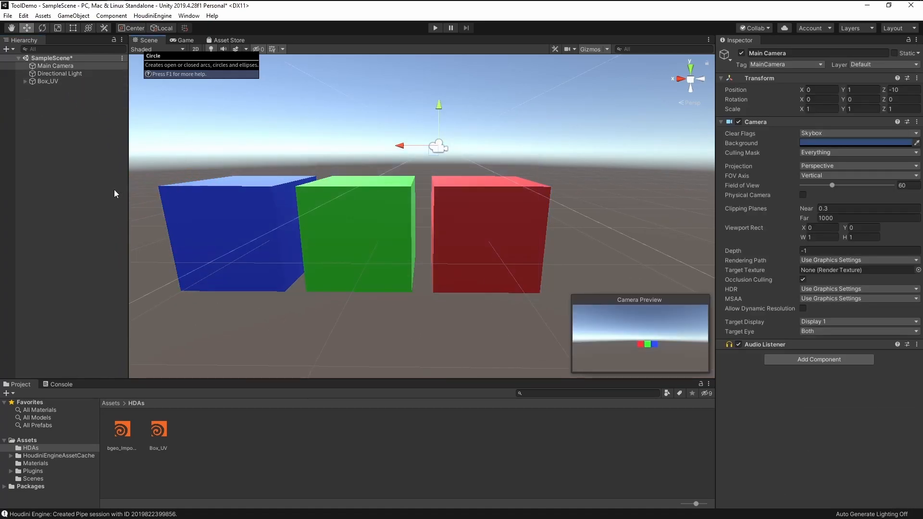
Add a new Box_UV asset to the scene and create a default Cube via GameObject > 3D Object
{"action": "left_click_drag", "start_coordinate": [159, 429], "coordinate": [62, 224]}
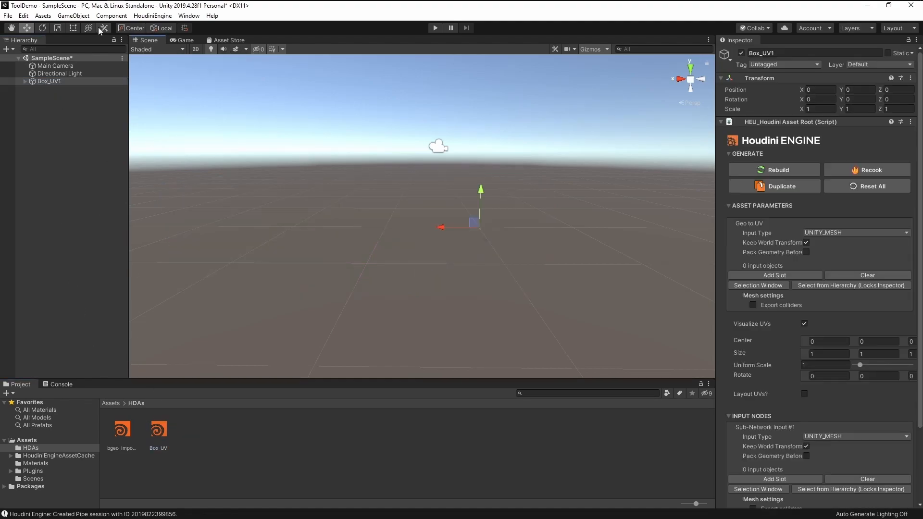
{"action": "left_click", "coordinate": [73, 16]}
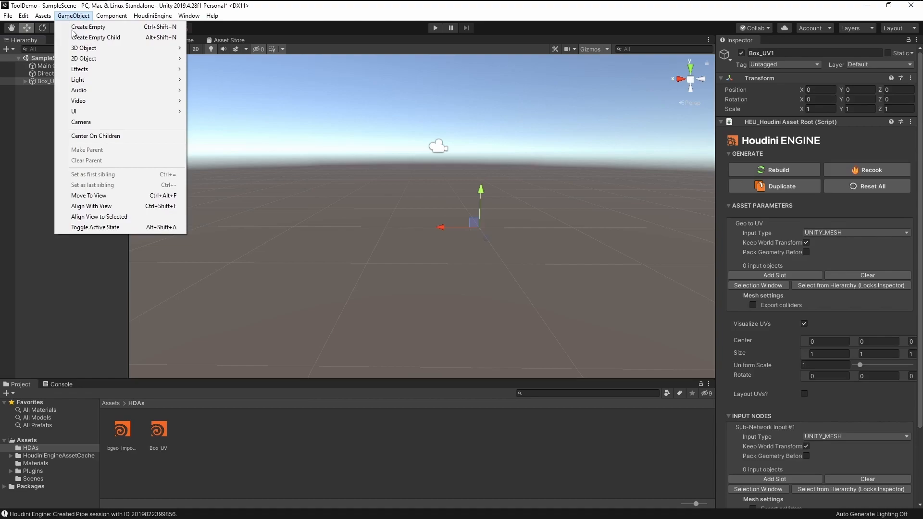
{"action": "mouse_move", "coordinate": [85, 48]}
{"action": "left_click", "coordinate": [236, 48]}
{"action": "left_click_drag", "start_coordinate": [384, 206], "coordinate": [193, 138], "text": "alt"}
Add an input slot on Box_UV1 and connect the Cube as Input 1
{"action": "left_click", "coordinate": [52, 81]}
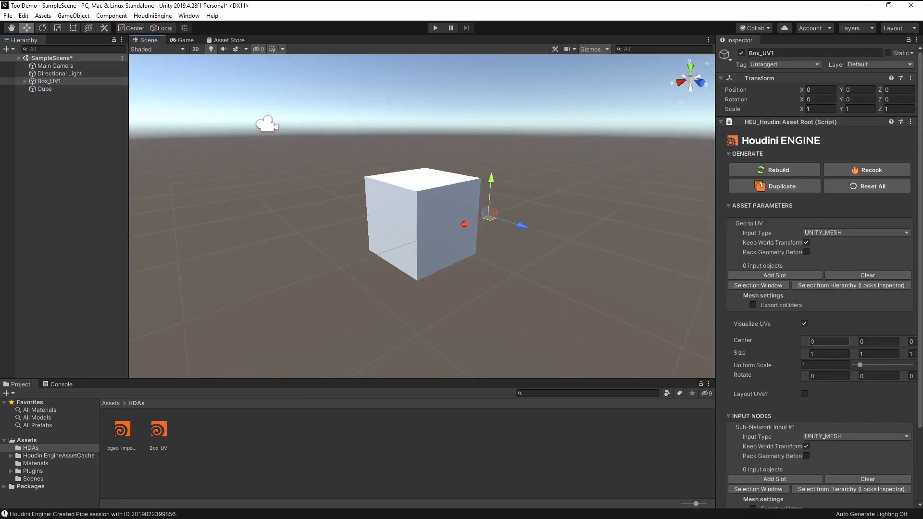
{"action": "left_click", "coordinate": [774, 275]}
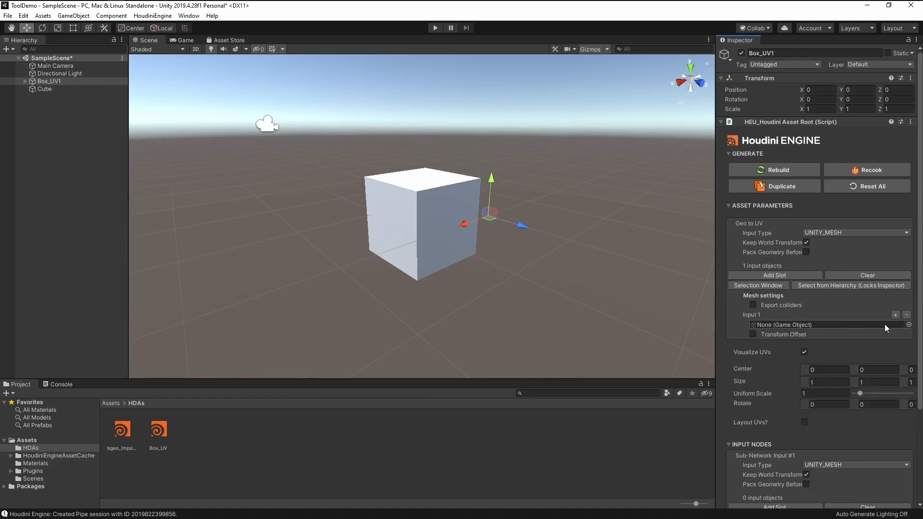
{"action": "left_click_drag", "start_coordinate": [44, 89], "coordinate": [803, 325]}
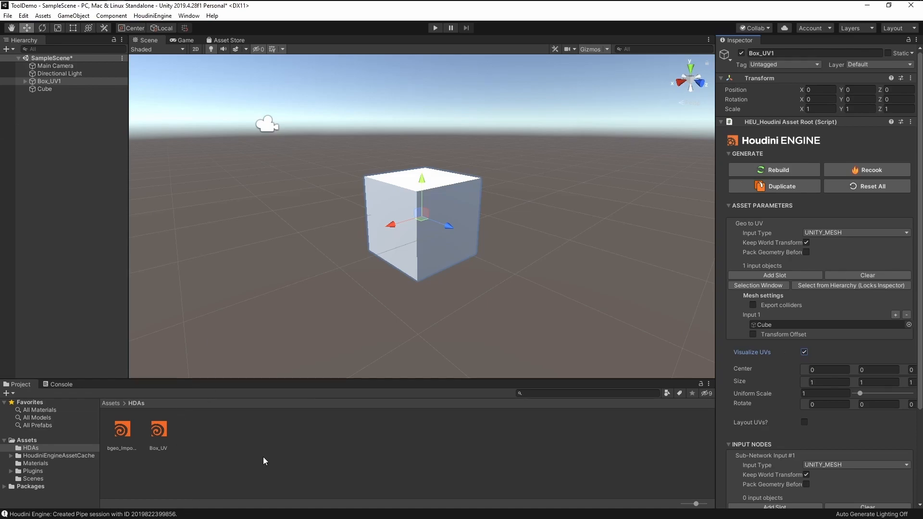
Browse to D:\Library\Textures in File Explorer and open the Nature Moss folder
{"action": "mouse_move", "coordinate": [45, 7]}
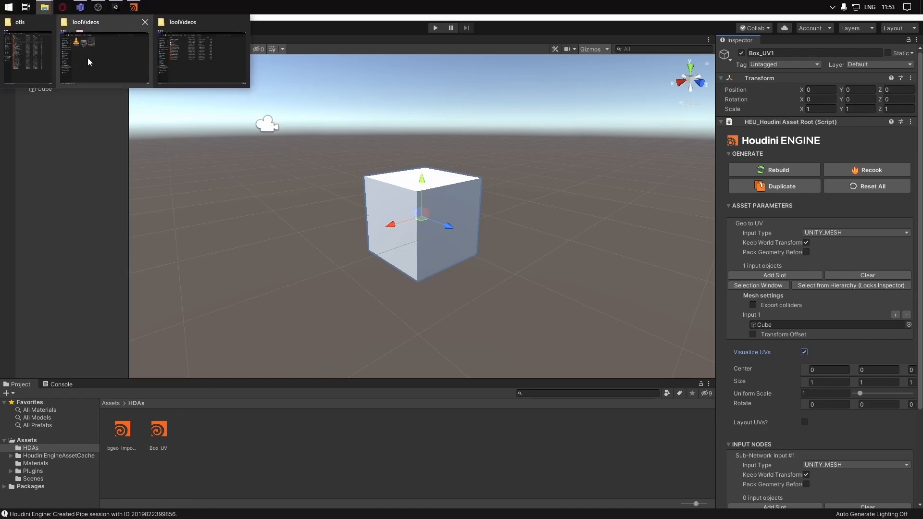
{"action": "left_click", "coordinate": [87, 62]}
{"action": "left_click", "coordinate": [253, 114]}
{"action": "left_click", "coordinate": [299, 237]}
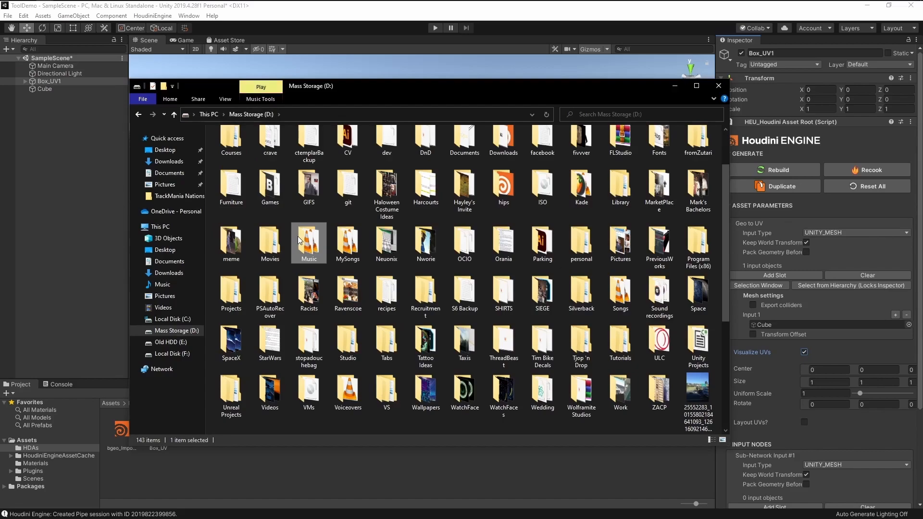
{"action": "key", "text": "t"}
{"action": "key", "text": "l"}
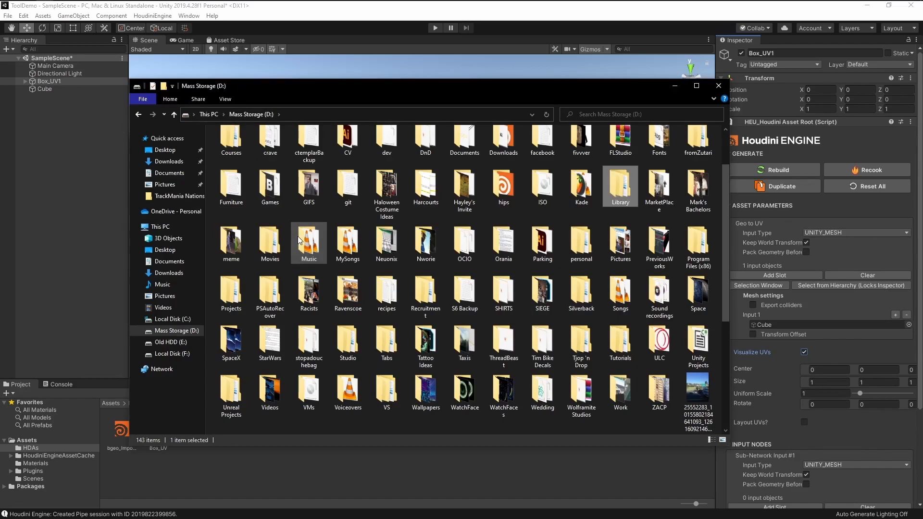
{"action": "key", "text": "Return"}
{"action": "double_click", "coordinate": [294, 235]}
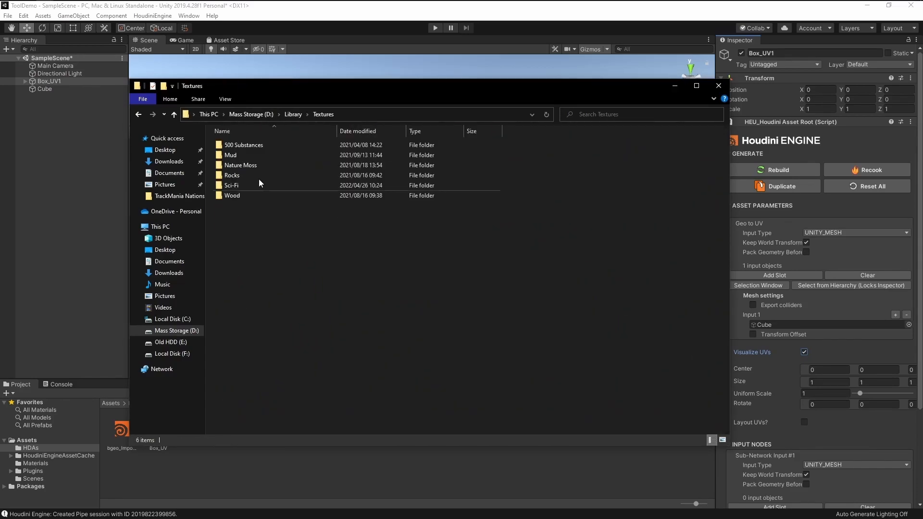
{"action": "left_click", "coordinate": [260, 165]}
{"action": "double_click", "coordinate": [267, 167]}
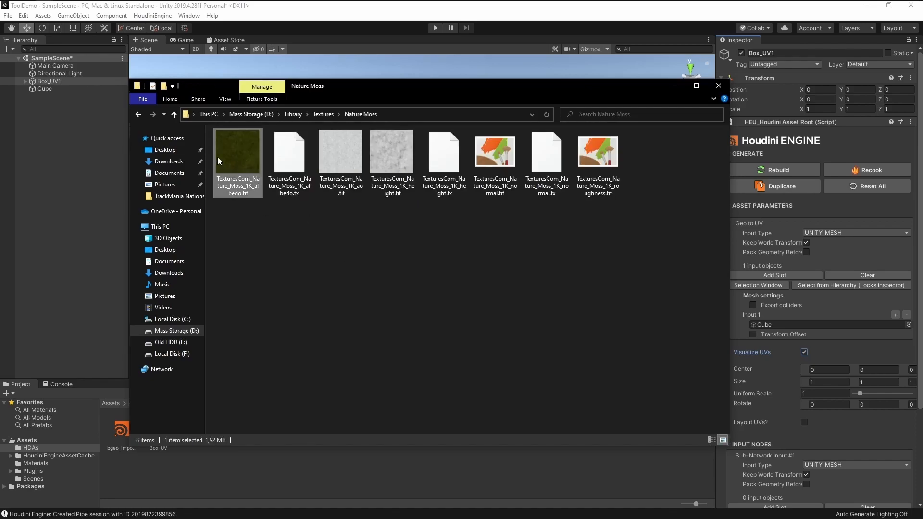
Create a new folder named Textures in Unity's Assets
{"action": "left_click", "coordinate": [38, 439]}
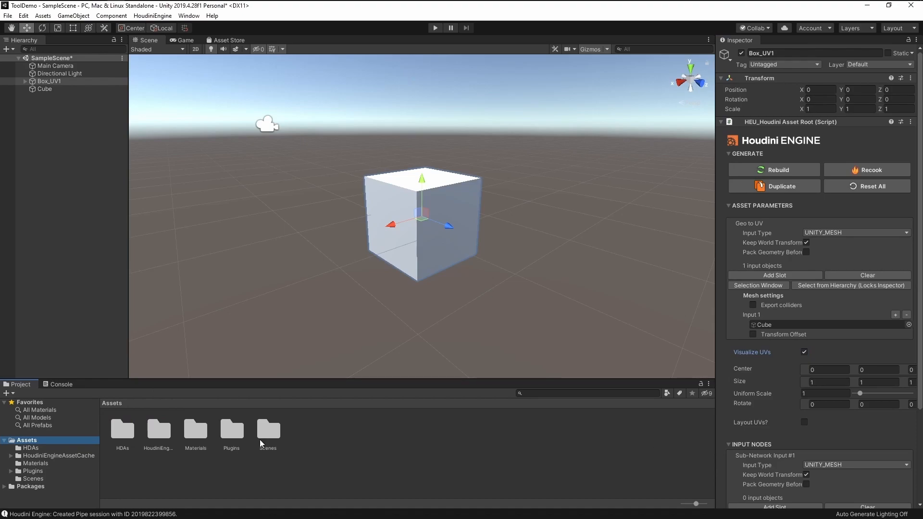
{"action": "right_click", "coordinate": [331, 448]}
{"action": "mouse_move", "coordinate": [445, 214]}
{"action": "left_click", "coordinate": [531, 148]}
{"action": "type", "text": "Textures"}
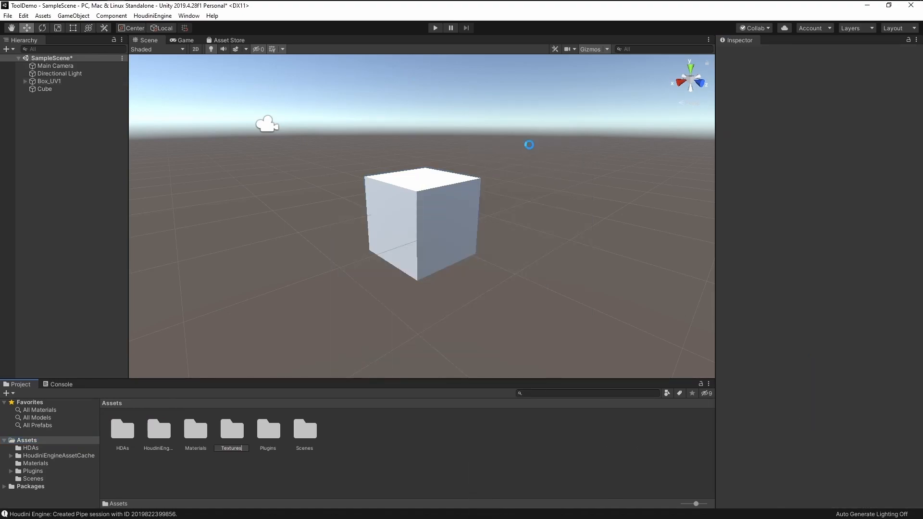
{"action": "key", "text": "Return"}
Open the Textures folder and drag the Nature Moss albedo texture into it
{"action": "key", "text": "alt+Tab"}
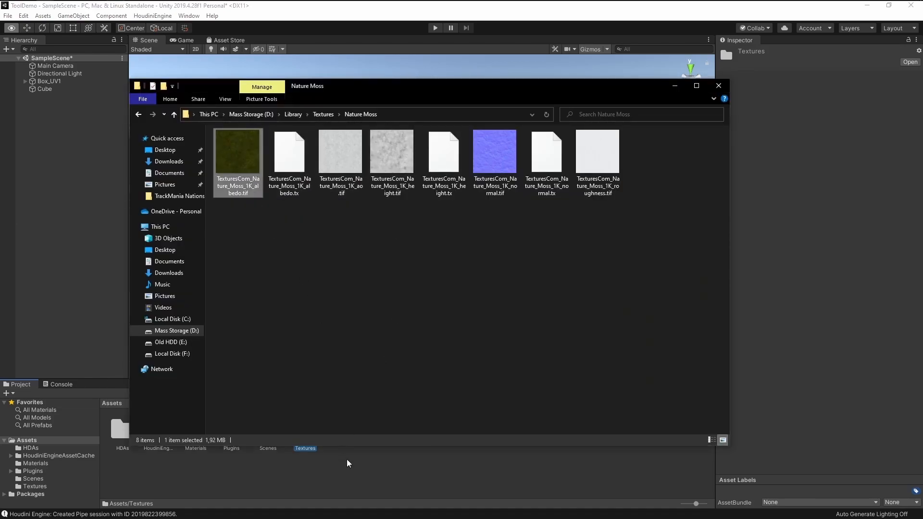
{"action": "key", "text": "alt+Tab"}
{"action": "double_click", "coordinate": [305, 433]}
{"action": "key", "text": "alt+Tab"}
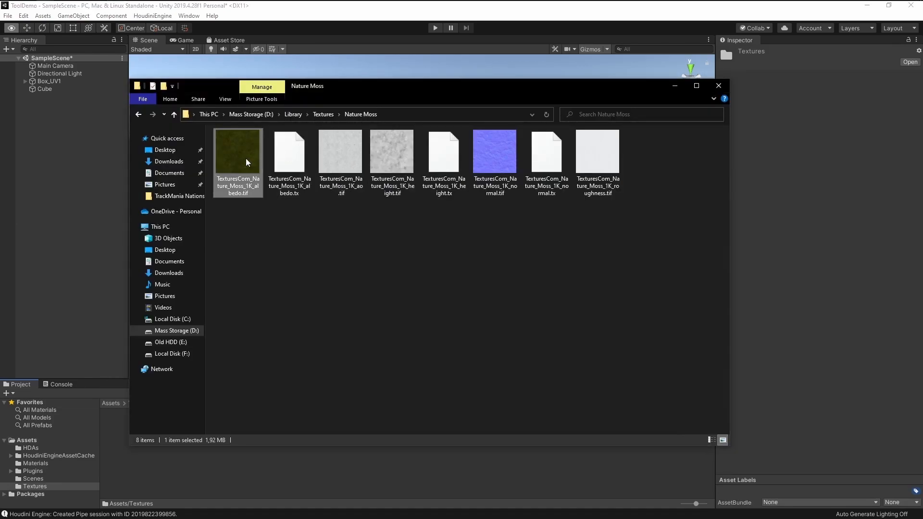
{"action": "left_click_drag", "start_coordinate": [182, 497], "coordinate": [186, 480]}
{"action": "left_click", "coordinate": [211, 480]}
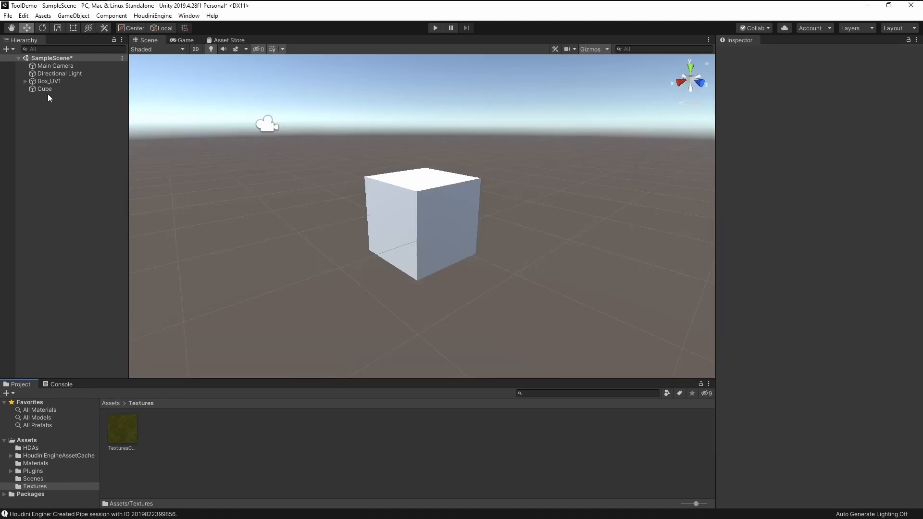
Drag the blue material from Assets/Materials onto the Cube
{"action": "left_click", "coordinate": [454, 226]}
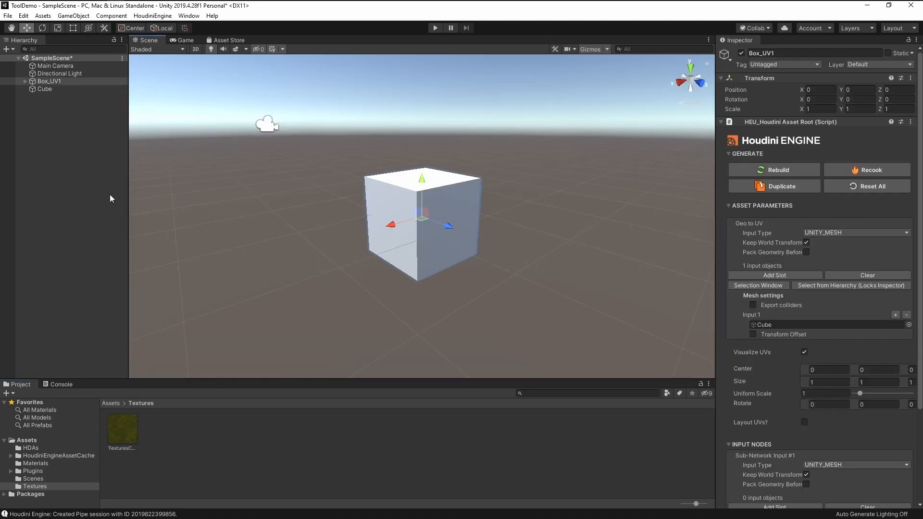
{"action": "left_click", "coordinate": [44, 89]}
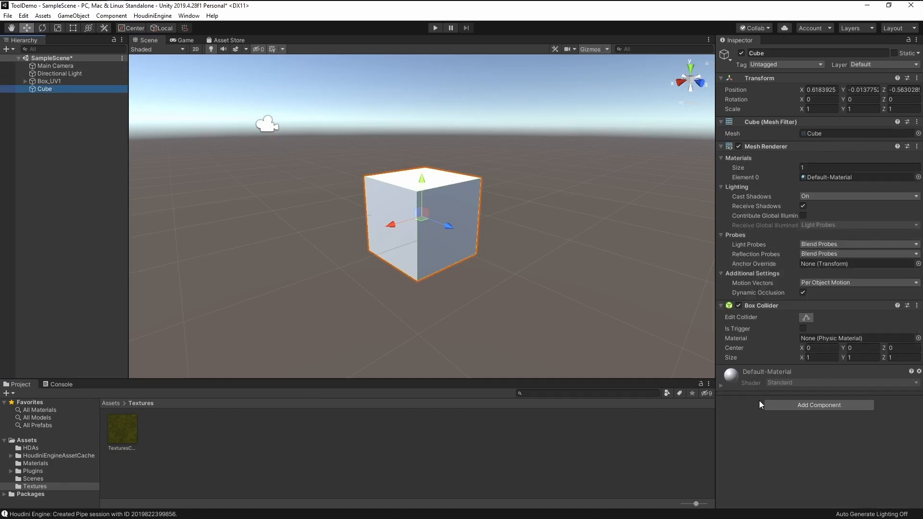
{"action": "left_click", "coordinate": [36, 464]}
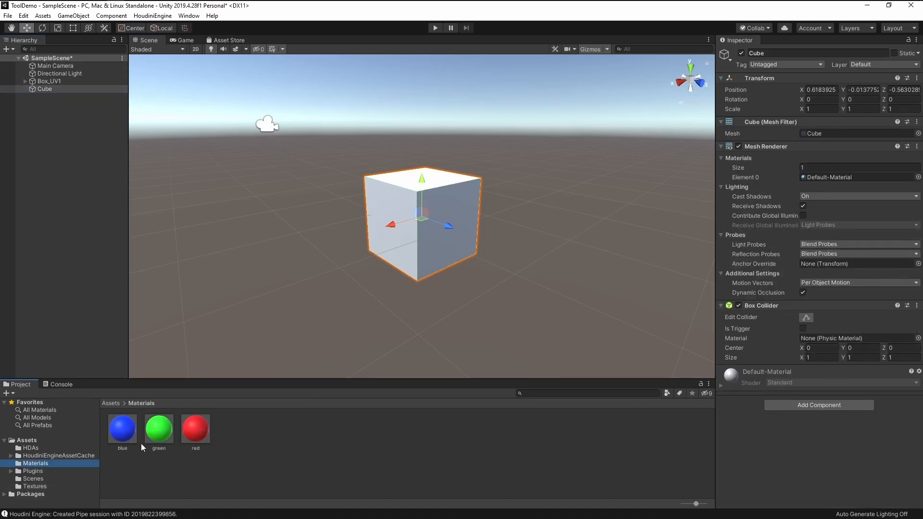
{"action": "left_click_drag", "start_coordinate": [126, 433], "coordinate": [423, 235]}
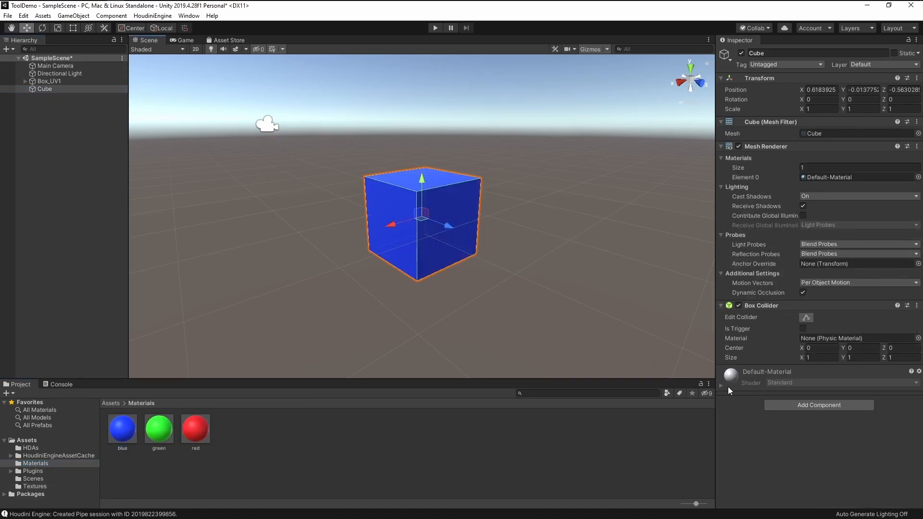
Check Box_UV1's parameters, delete Box_UV1 from the scene, and reapply the blue material to the Cube
{"action": "left_click", "coordinate": [440, 243]}
{"action": "scroll", "coordinate": [783, 382], "scroll_direction": "down", "scroll_amount": 5}
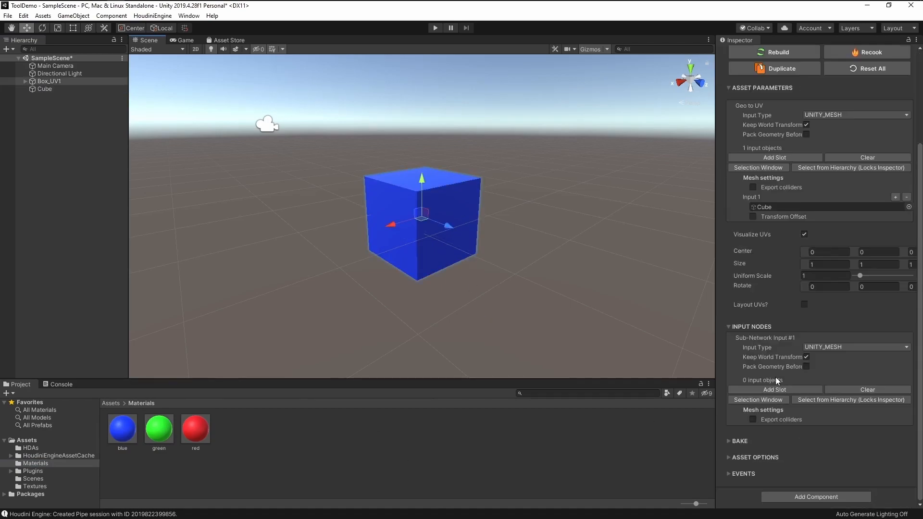
{"action": "left_click", "coordinate": [43, 90]}
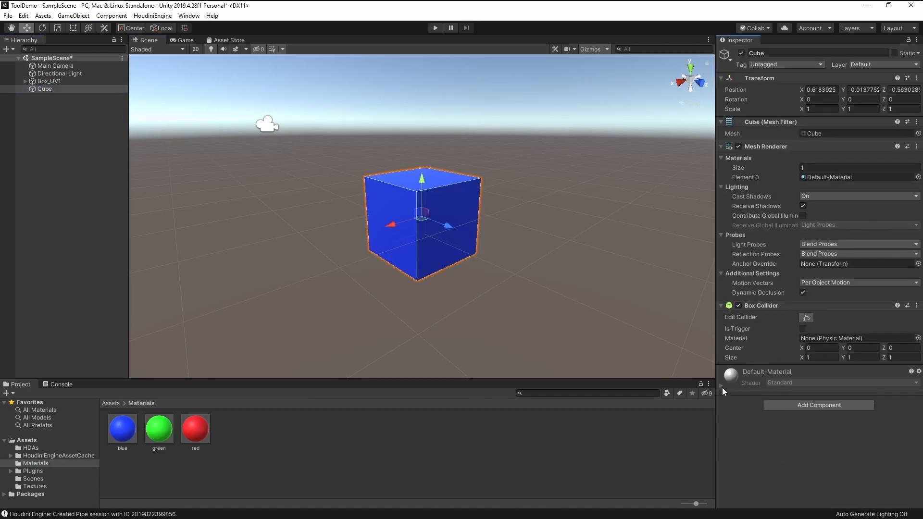
{"action": "left_click", "coordinate": [65, 82]}
{"action": "key", "text": "Delete"}
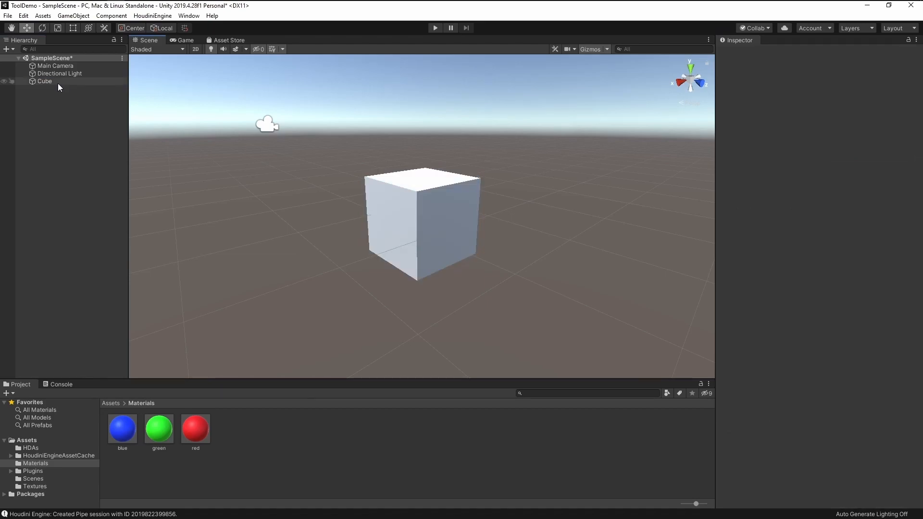
{"action": "left_click", "coordinate": [59, 81]}
{"action": "left_click_drag", "start_coordinate": [123, 428], "coordinate": [445, 223]}
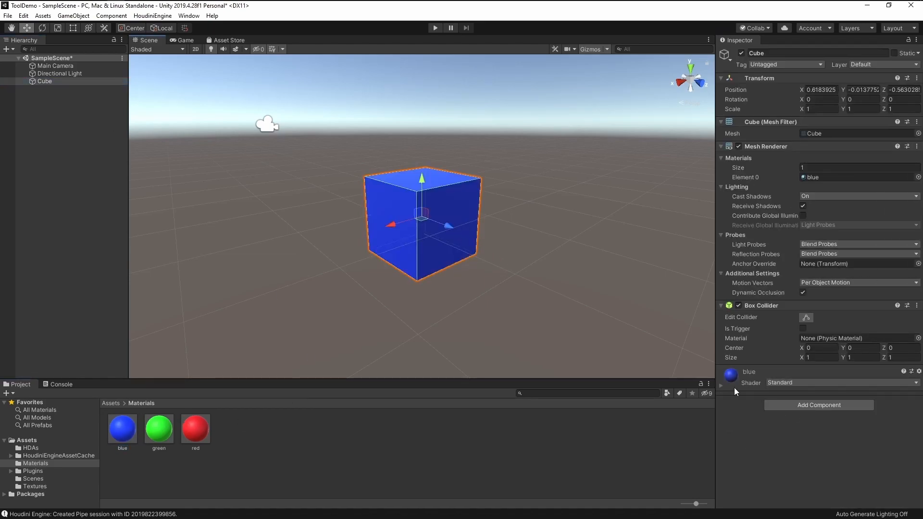
Search 'mos' and set the moss texture as the blue material's Albedo map
{"action": "left_click", "coordinate": [721, 386]}
{"action": "left_click", "coordinate": [736, 417]}
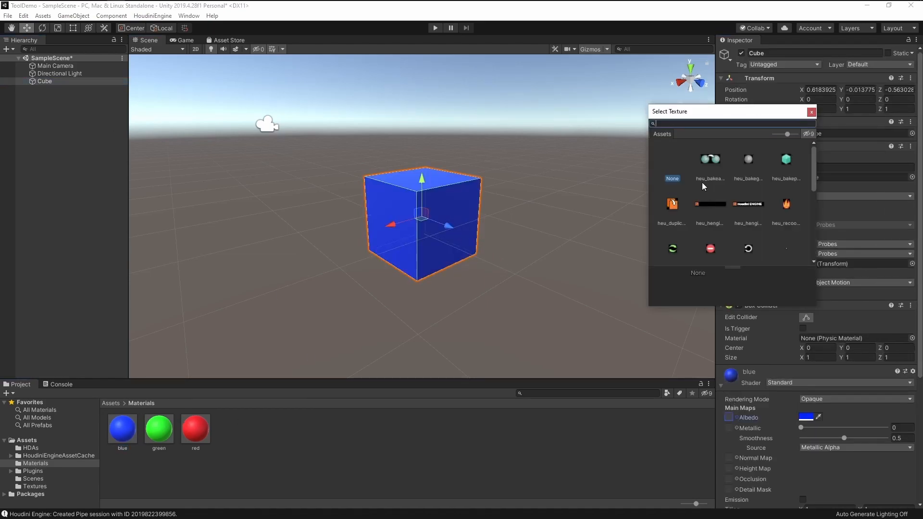
{"action": "type", "text": "mos"}
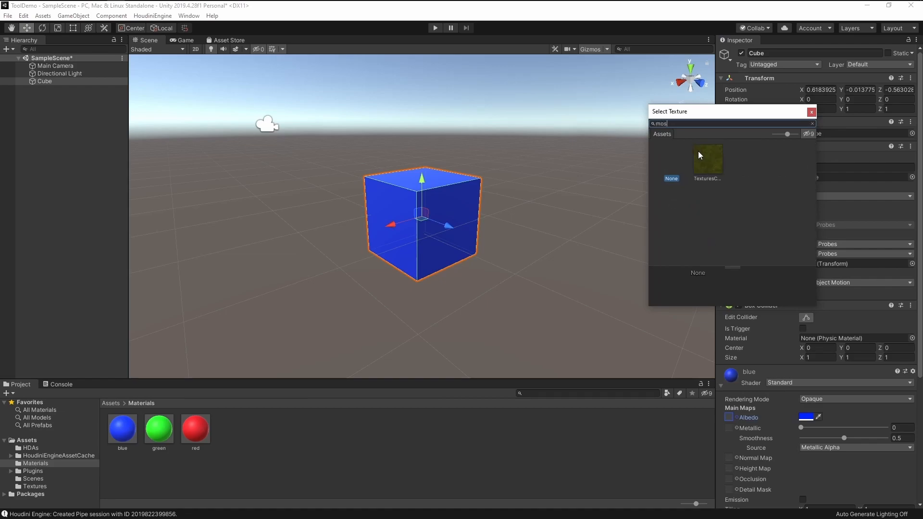
{"action": "left_click", "coordinate": [700, 177]}
{"action": "left_click", "coordinate": [745, 420]}
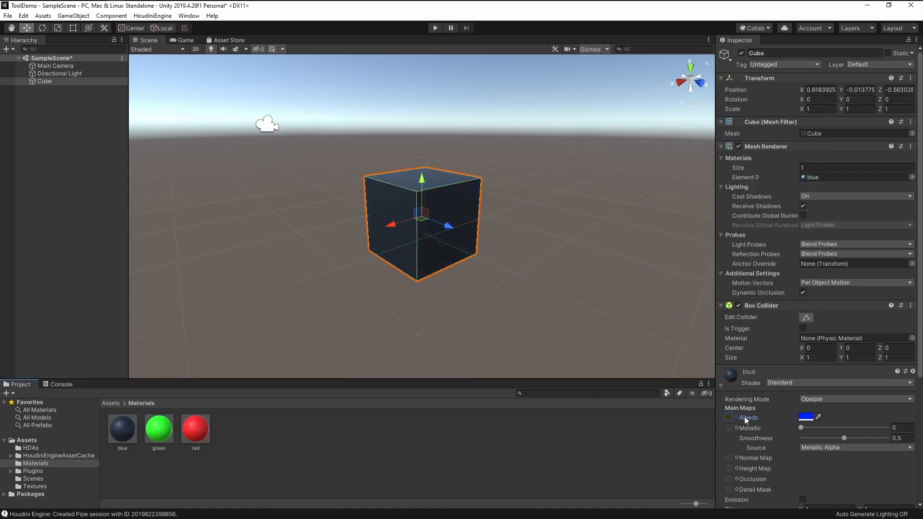
Set the Albedo tint to white (FFFFFF) and orbit around the mossy cube
{"action": "left_click", "coordinate": [807, 417]}
{"action": "left_click", "coordinate": [822, 288]}
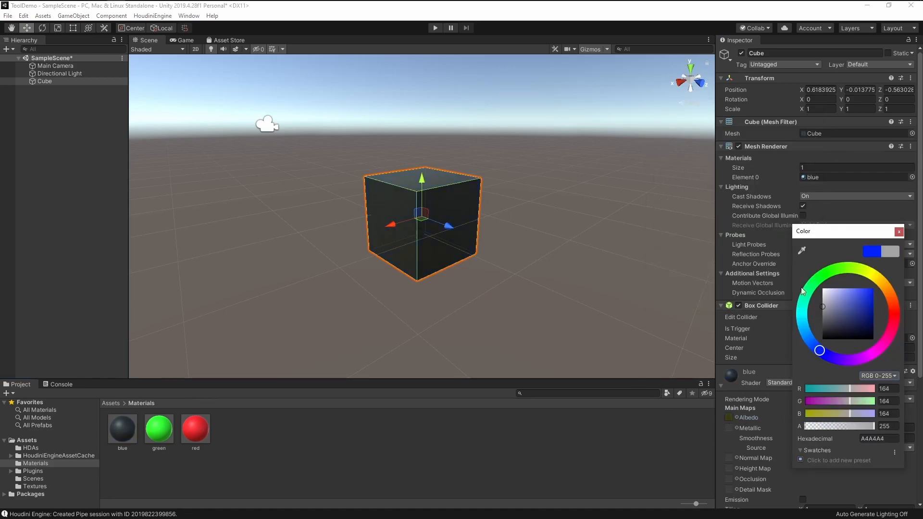
{"action": "left_click", "coordinate": [899, 231]}
{"action": "left_click", "coordinate": [632, 457]}
{"action": "scroll", "coordinate": [451, 256], "scroll_direction": "up", "scroll_amount": 6}
{"action": "right_click_drag", "start_coordinate": [397, 205], "coordinate": [634, 214]}
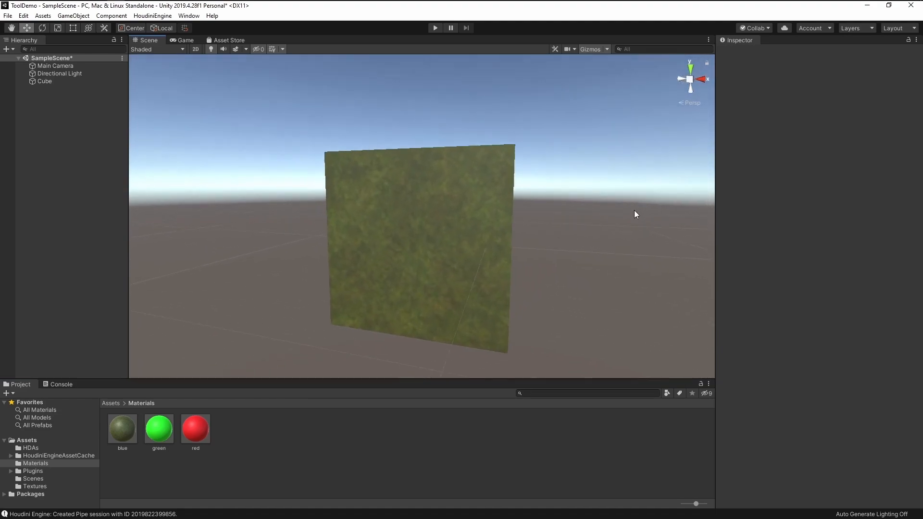
Add the Box_UV HDA from Assets/HDAs to the Hierarchy as Box_UV2
{"action": "scroll", "coordinate": [635, 214], "scroll_direction": "up", "scroll_amount": 1}
{"action": "left_click", "coordinate": [31, 448]}
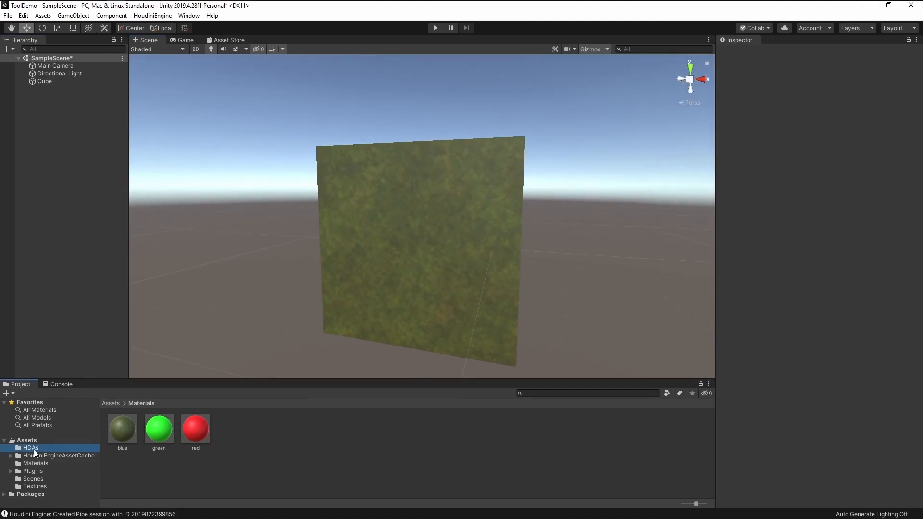
{"action": "left_click_drag", "start_coordinate": [159, 429], "coordinate": [85, 193]}
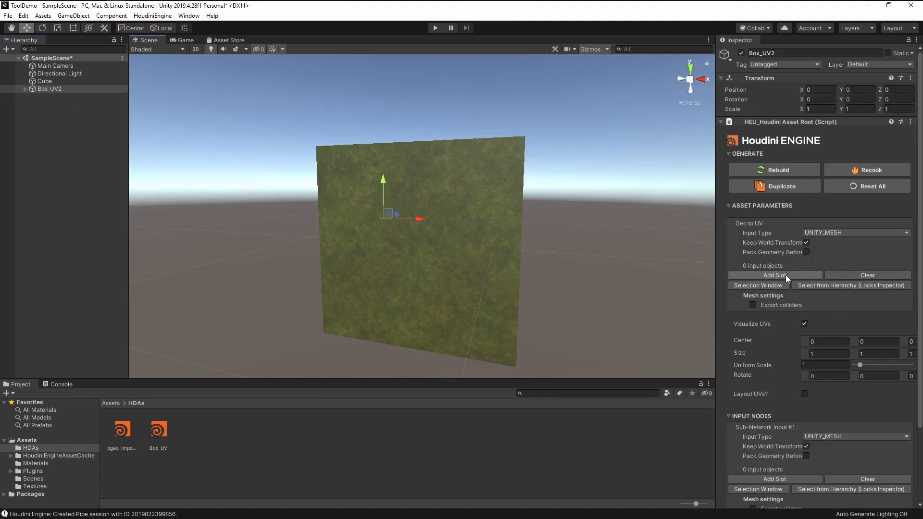
Connect the Cube as Box_UV2's Input 1 and set Uniform Scale to 2.372881
{"action": "left_click", "coordinate": [750, 275]}
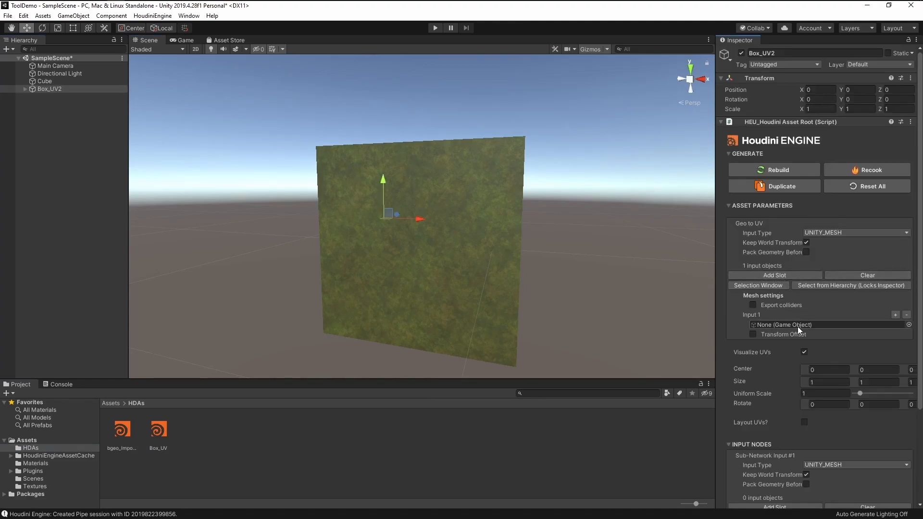
{"action": "left_click_drag", "start_coordinate": [41, 84], "coordinate": [775, 323]}
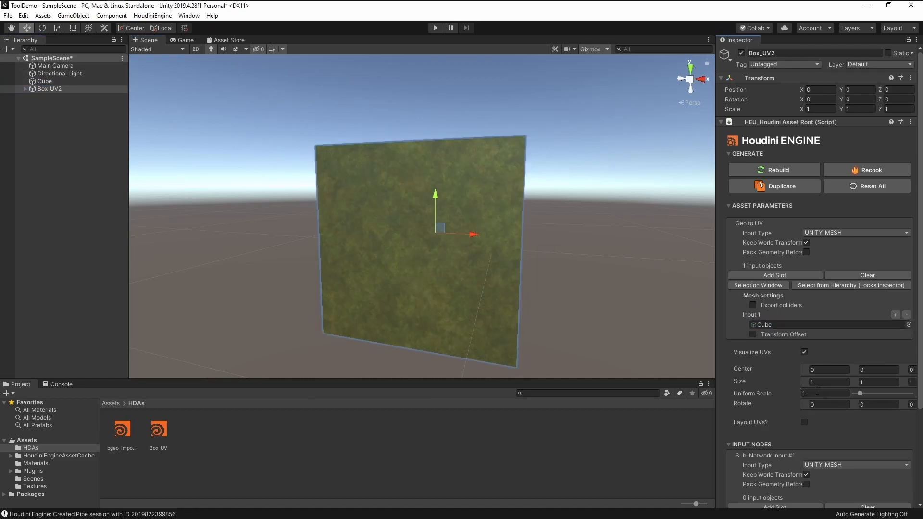
{"action": "mouse_move", "coordinate": [880, 394]}
{"action": "left_mouse_down"}
{"action": "mouse_move", "coordinate": [892, 394]}
{"action": "mouse_move", "coordinate": [854, 392]}
{"action": "mouse_move", "coordinate": [863, 393]}
{"action": "left_mouse_up"}
{"action": "right_click_drag", "start_coordinate": [557, 266], "coordinate": [414, 232]}
Deactivate the original Cube so only the Box_UV2 output remains visible
{"action": "left_click", "coordinate": [46, 80]}
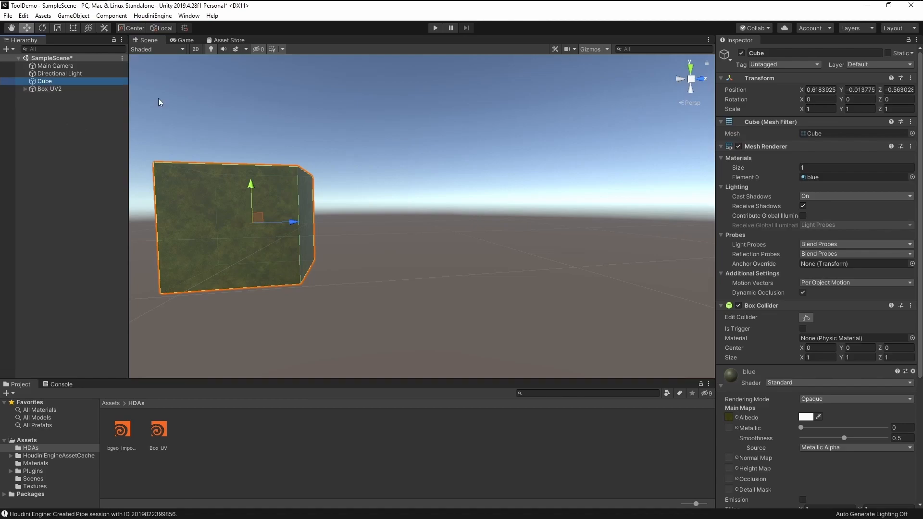
{"action": "left_click", "coordinate": [741, 54]}
{"action": "right_click_drag", "start_coordinate": [481, 221], "coordinate": [394, 240]}
Expand Box_UV2 and drag its generated output mesh into the Project panel
{"action": "left_click", "coordinate": [50, 89]}
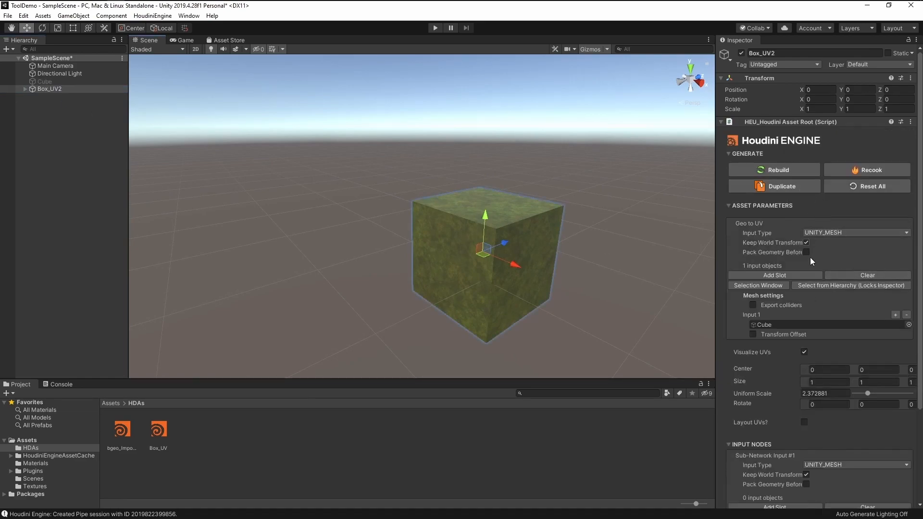
{"action": "left_click", "coordinate": [24, 89]}
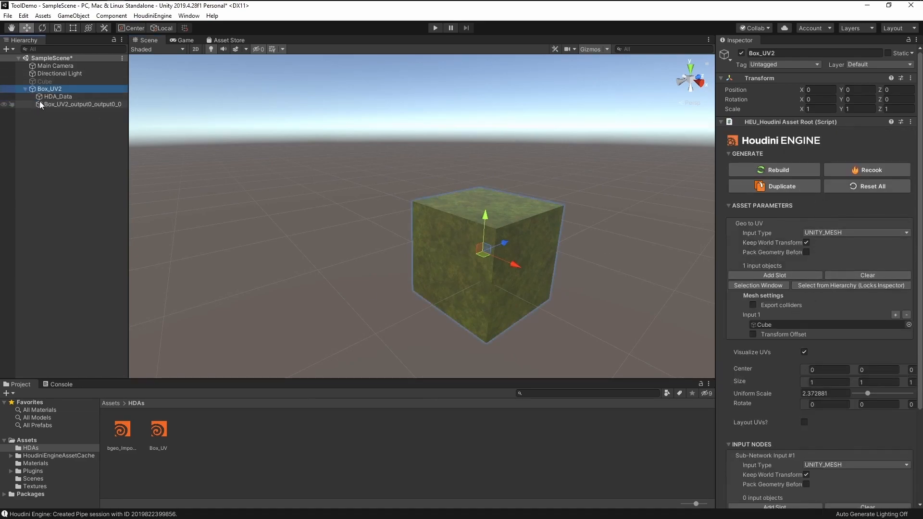
{"action": "left_click", "coordinate": [48, 97]}
{"action": "left_click", "coordinate": [59, 105]}
{"action": "left_click_drag", "start_coordinate": [64, 102], "coordinate": [240, 435]}
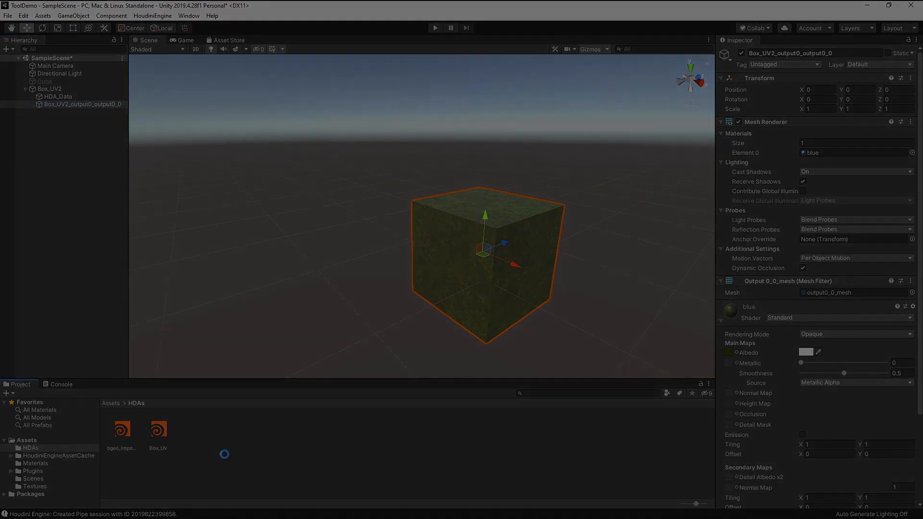